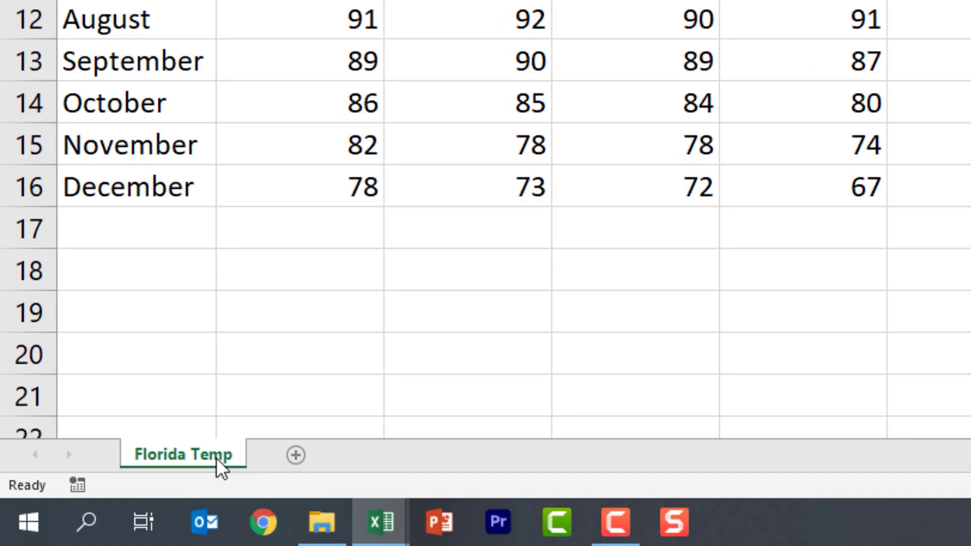
Copy the Florida Temp sheet with Create a copy ticked, producing Florida Temp (2) before it.
{"action": "right_click", "coordinate": [217, 458]}
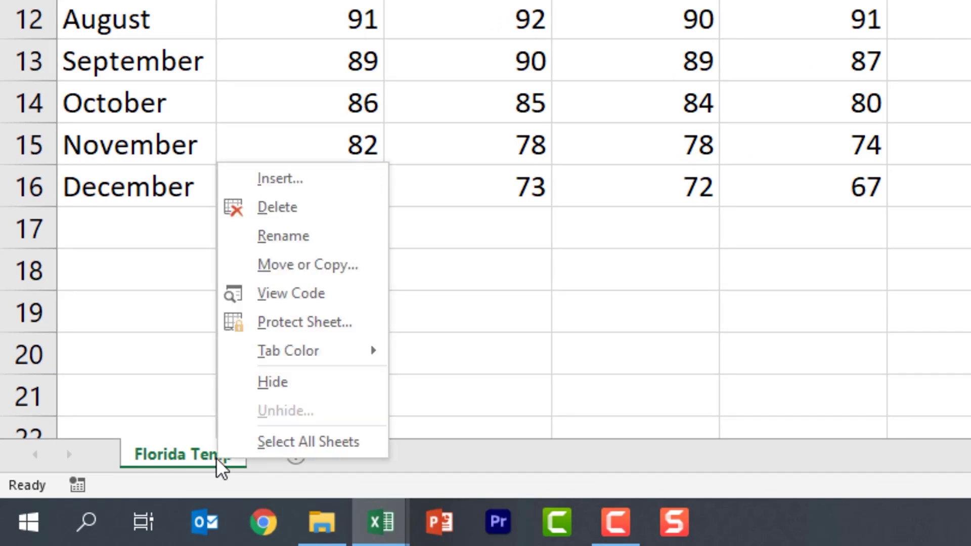
{"action": "left_click", "coordinate": [354, 267]}
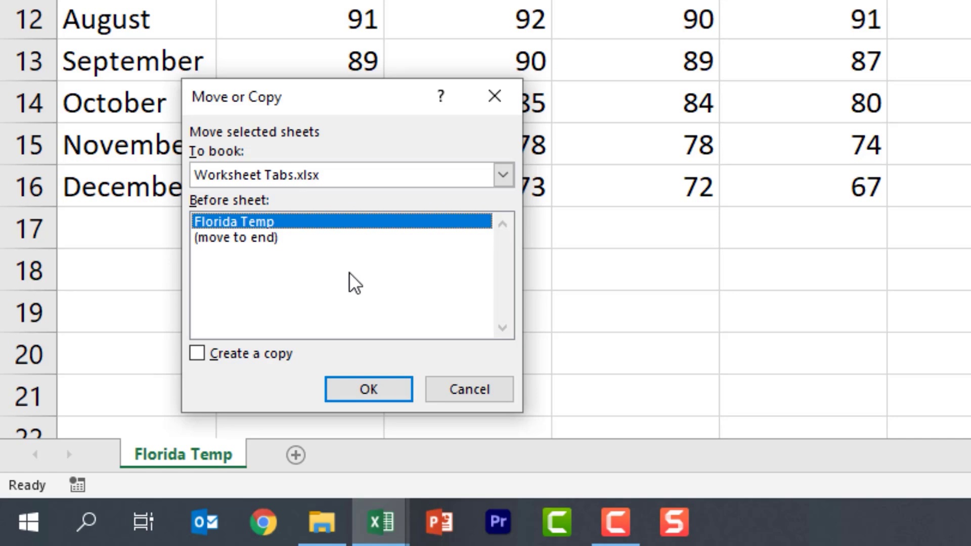
{"action": "left_click", "coordinate": [251, 355]}
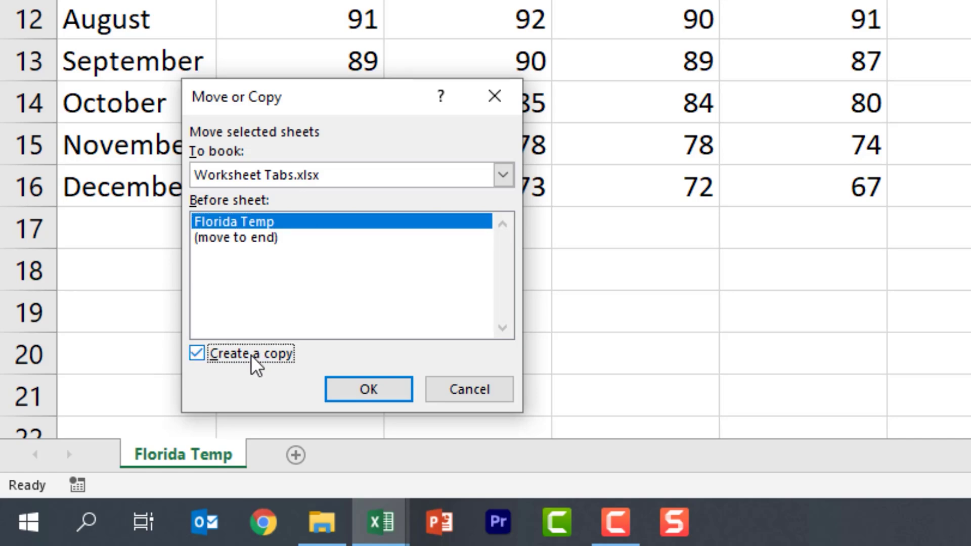
{"action": "left_click", "coordinate": [378, 389]}
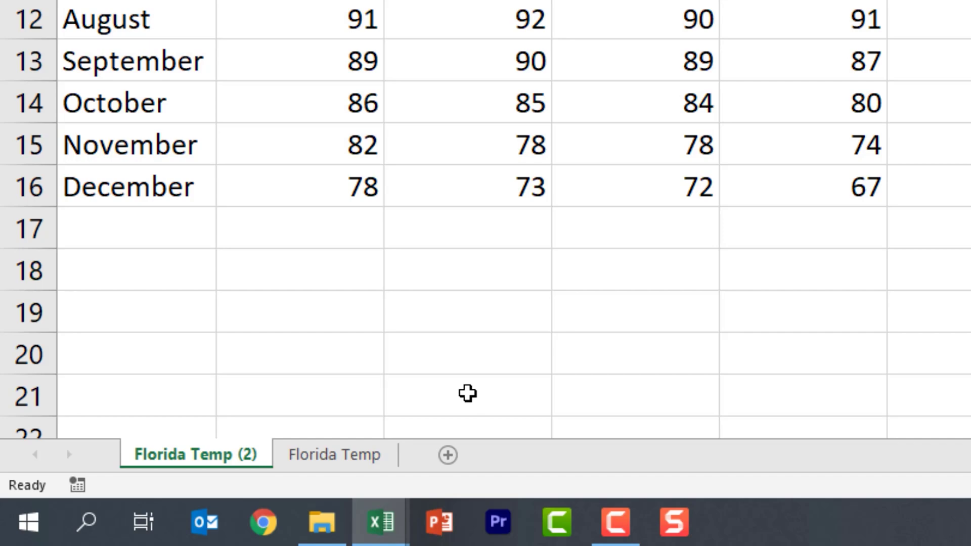
Rename the Florida Temp (2) sheet to 'Template'.
{"action": "double_click", "coordinate": [195, 451]}
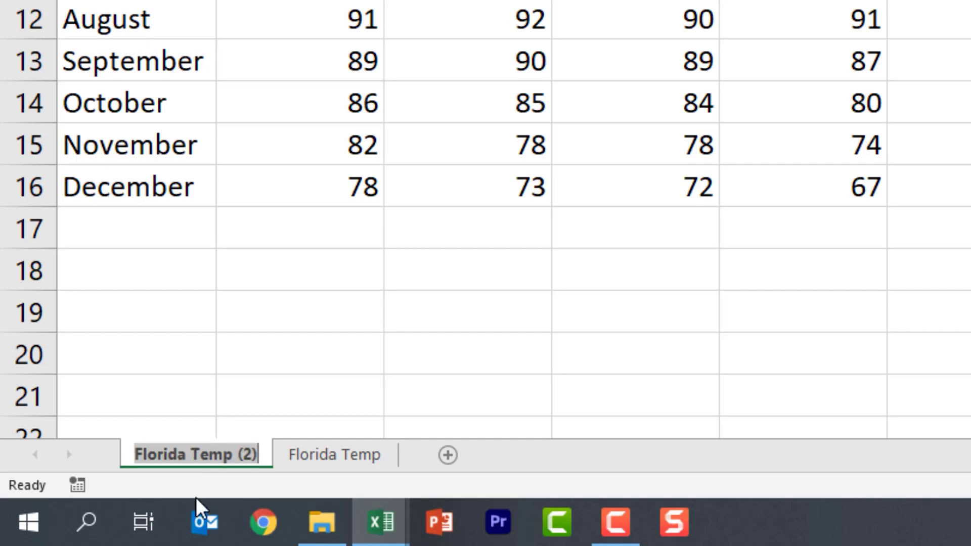
{"action": "key", "text": "Return"}
{"action": "left_click", "coordinate": [288, 454]}
{"action": "left_click", "coordinate": [217, 455]}
{"action": "right_click", "coordinate": [218, 454]}
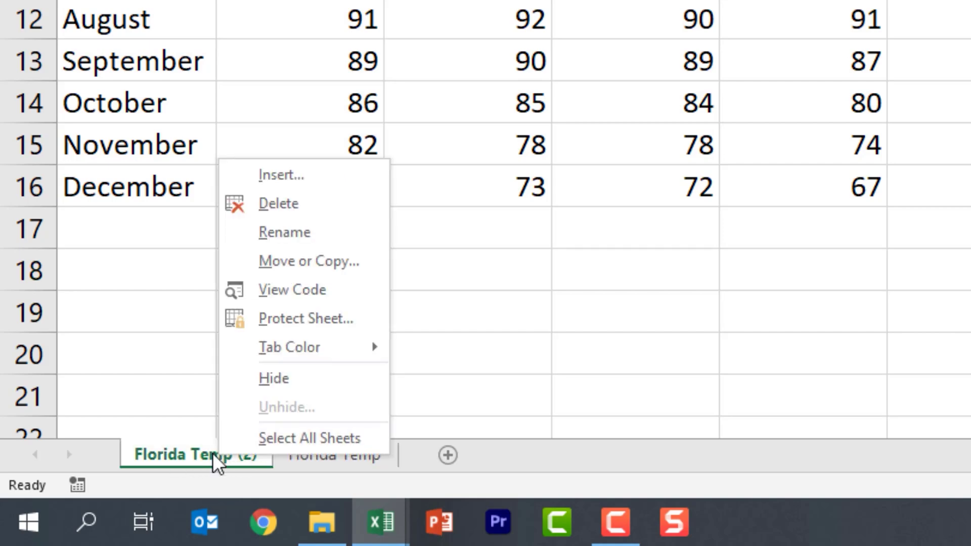
{"action": "left_click", "coordinate": [336, 229]}
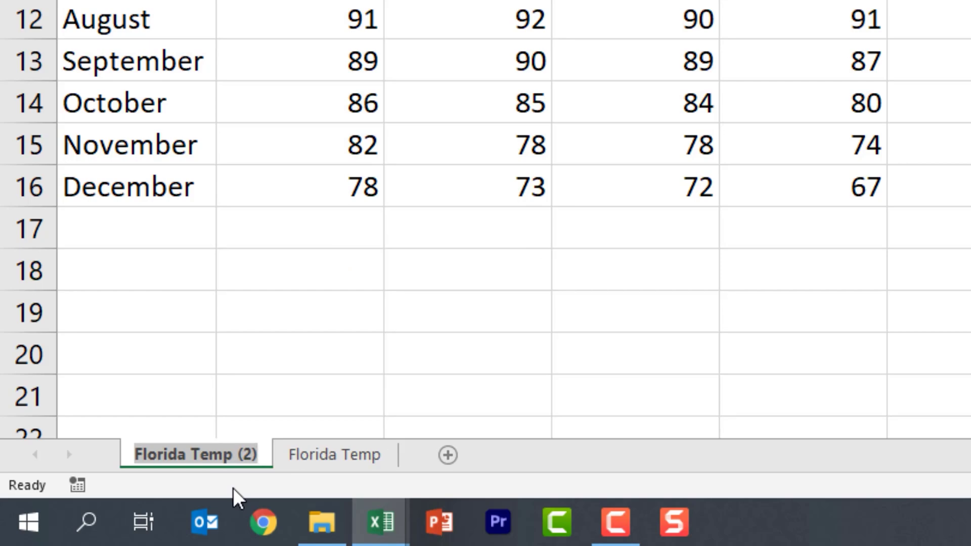
{"action": "type", "text": "Template"}
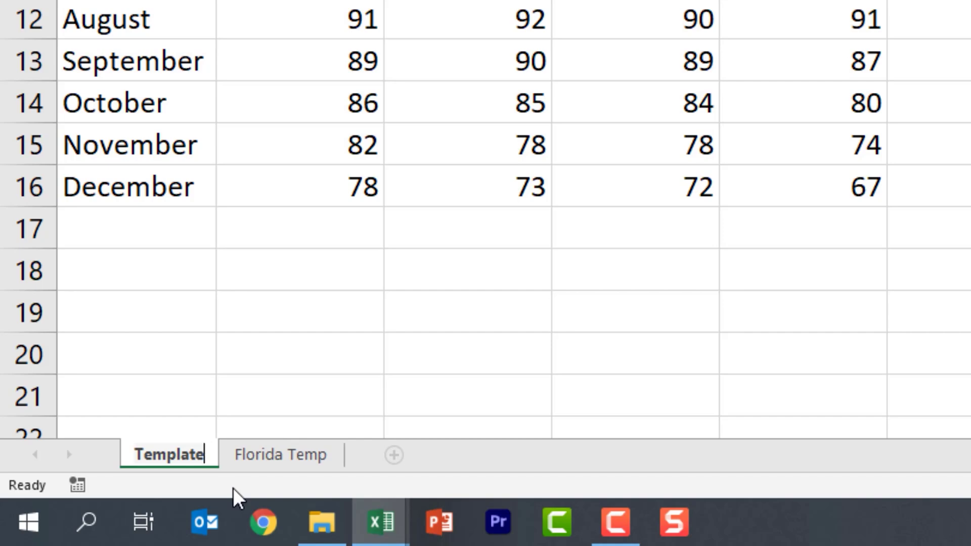
{"action": "key", "text": "Return"}
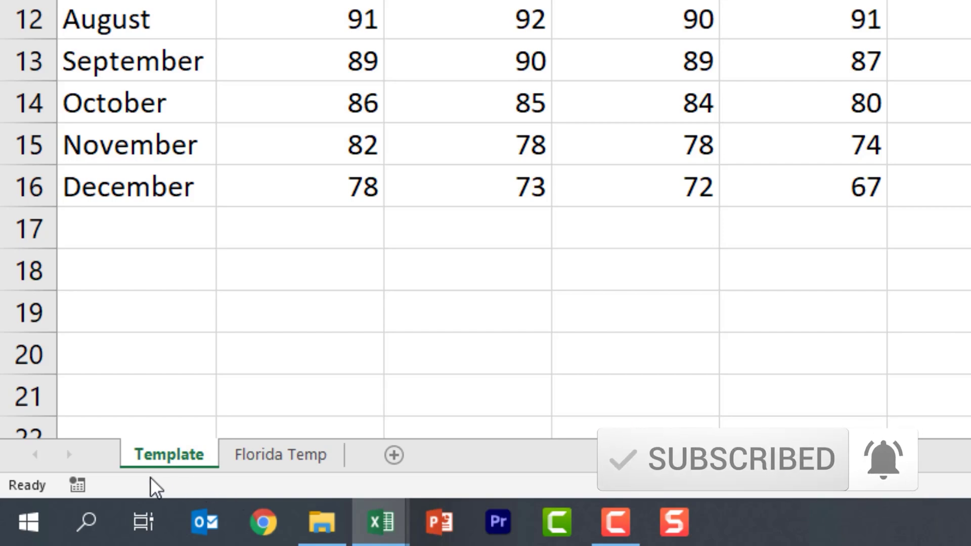
Set the Template sheet's tab color to light blue.
{"action": "right_click", "coordinate": [162, 455]}
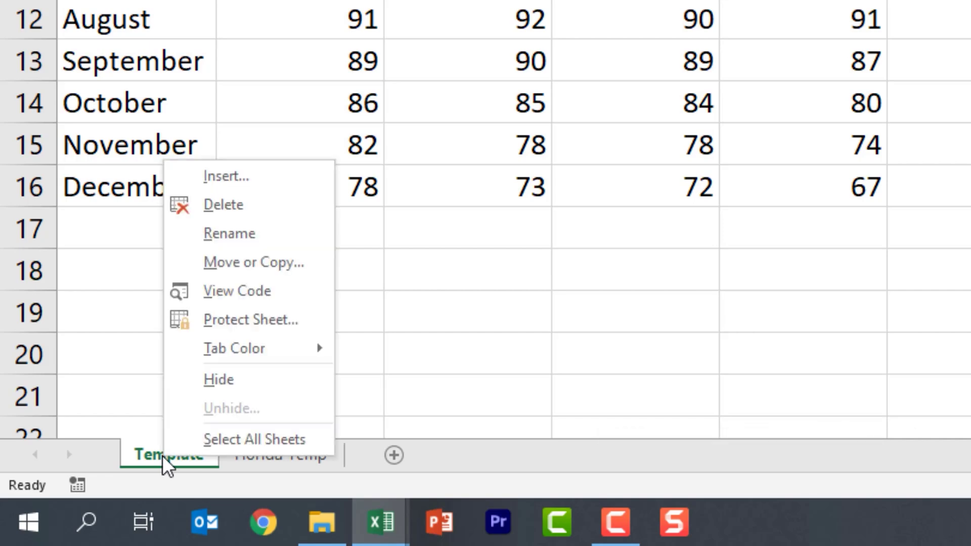
{"action": "mouse_move", "coordinate": [286, 347]}
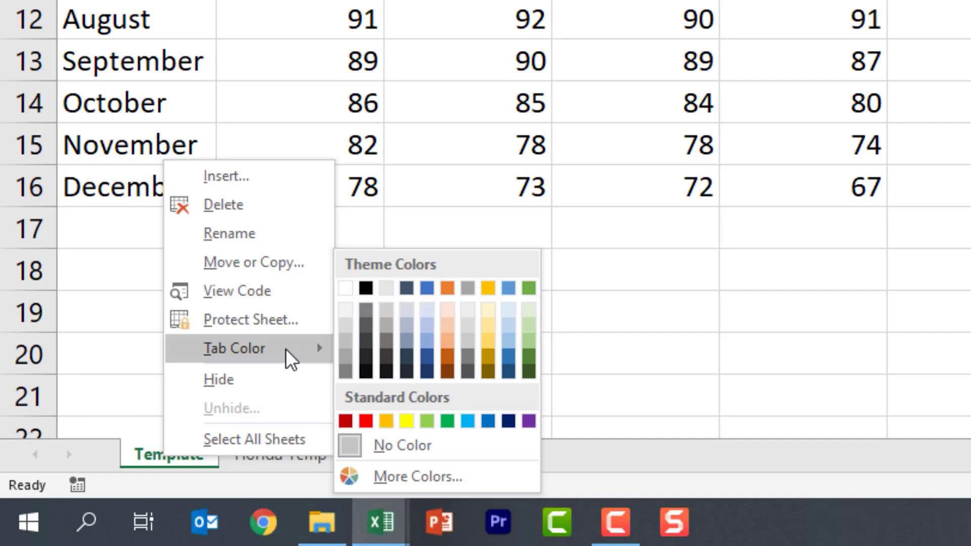
{"action": "left_click", "coordinate": [468, 422]}
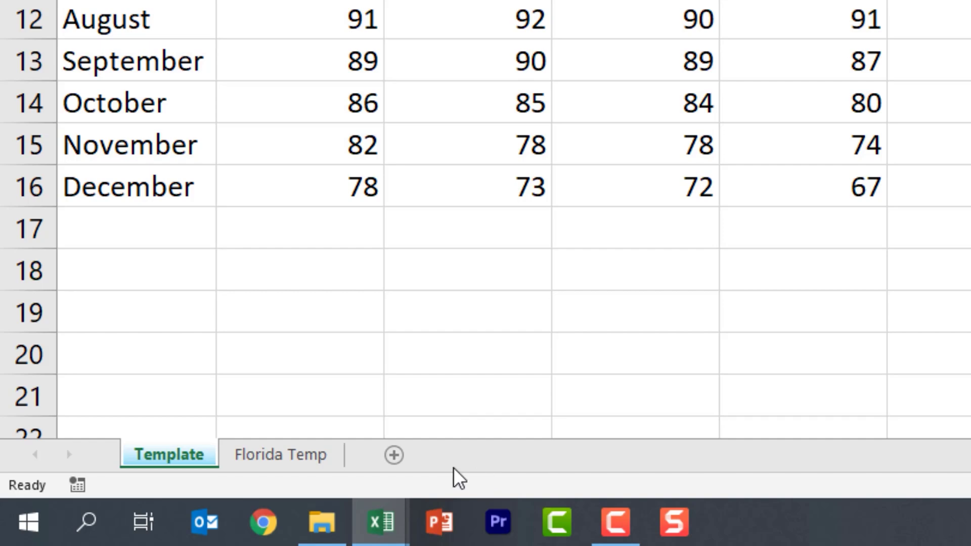
Delete the Template sheet, confirming the permanent-deletion warning.
{"action": "right_click", "coordinate": [189, 461]}
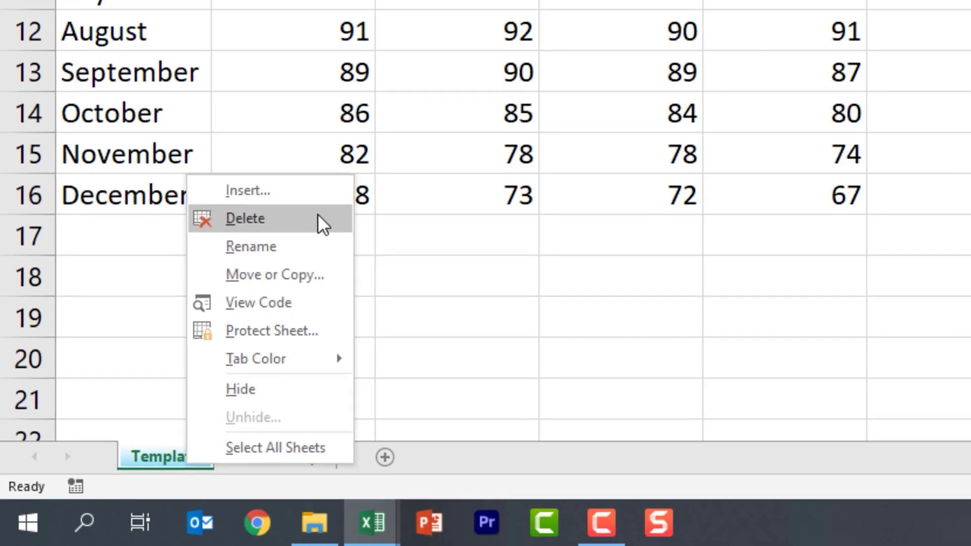
{"action": "left_click", "coordinate": [326, 210]}
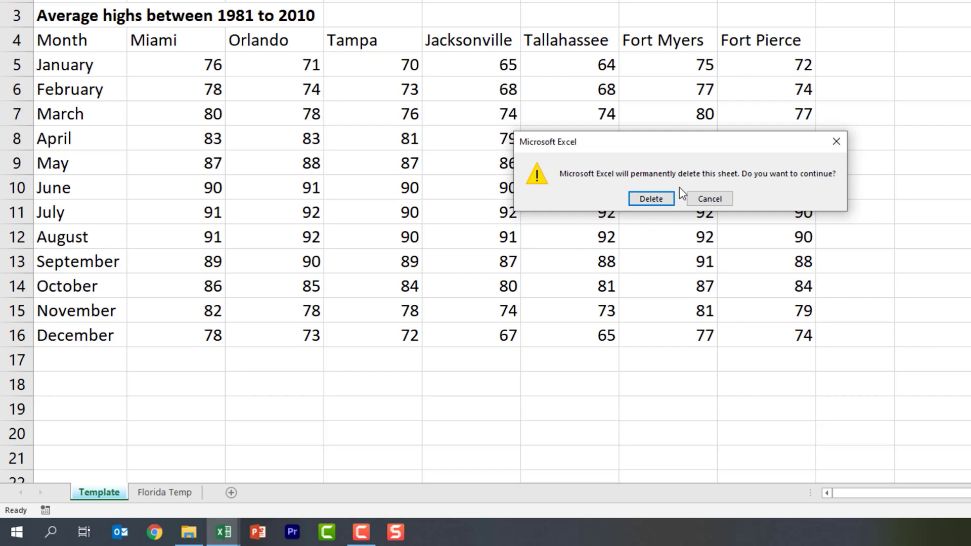
{"action": "left_click", "coordinate": [651, 198]}
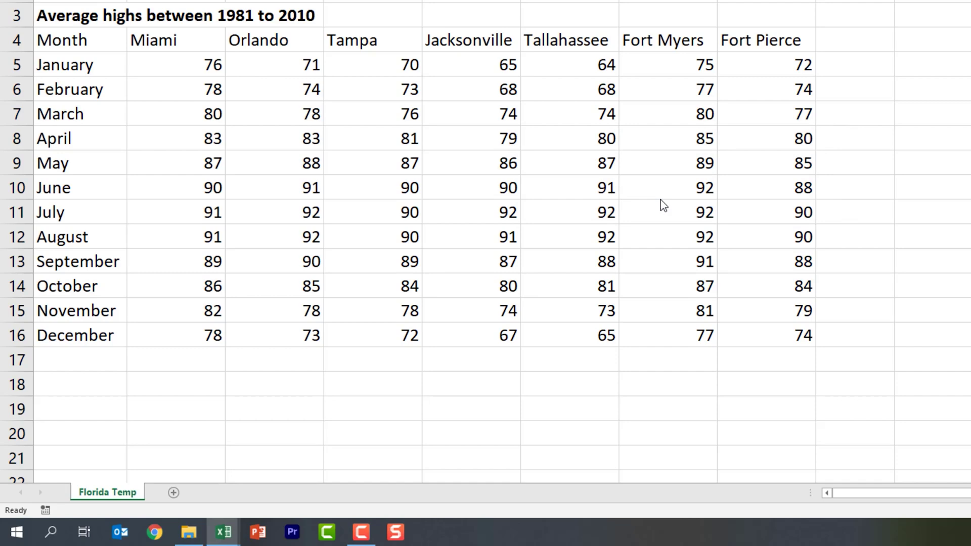
{"action": "key", "text": "ctrl+z"}
Copy Florida Temp to (move to end) as Florida Temp (2) with Create a copy ticked.
{"action": "right_click", "coordinate": [106, 492]}
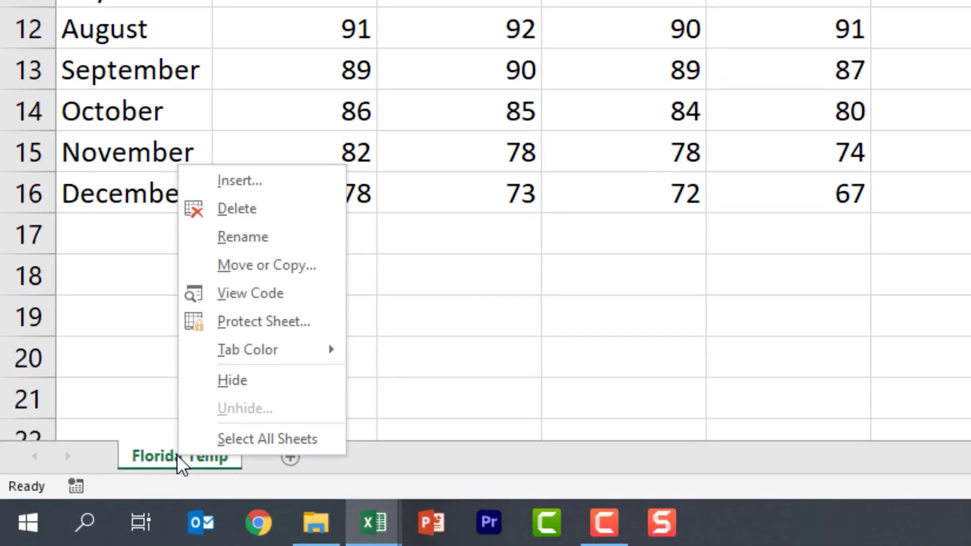
{"action": "left_click", "coordinate": [282, 263]}
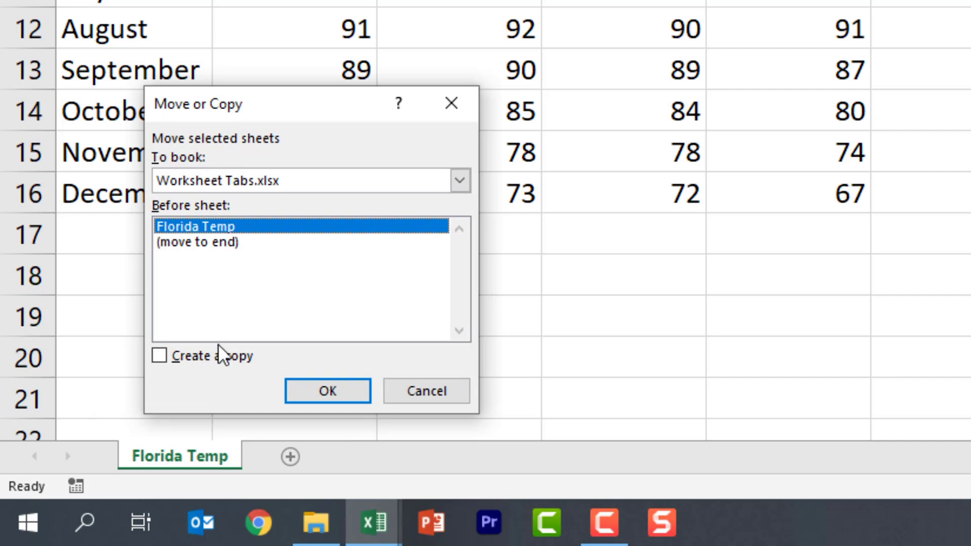
{"action": "left_click", "coordinate": [177, 356]}
{"action": "left_click", "coordinate": [233, 242]}
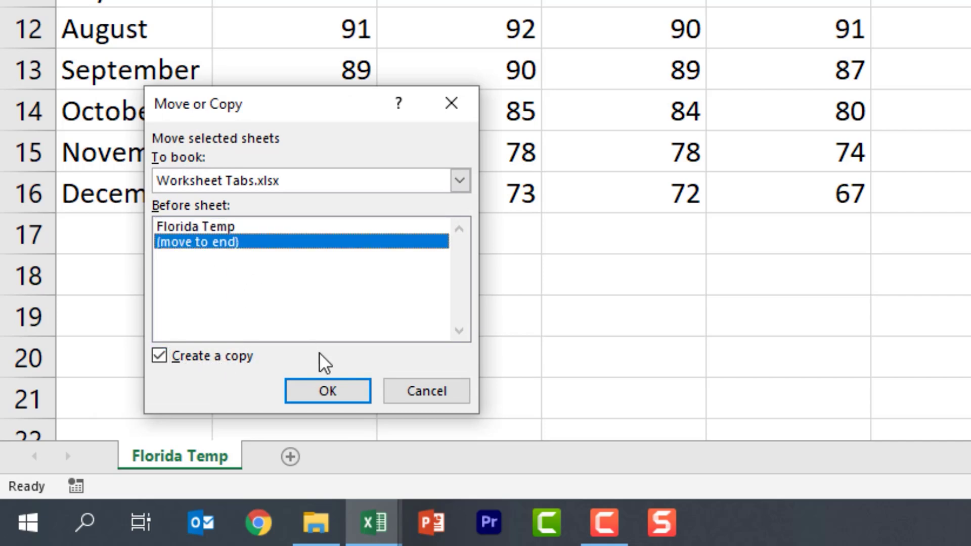
{"action": "left_click", "coordinate": [335, 390]}
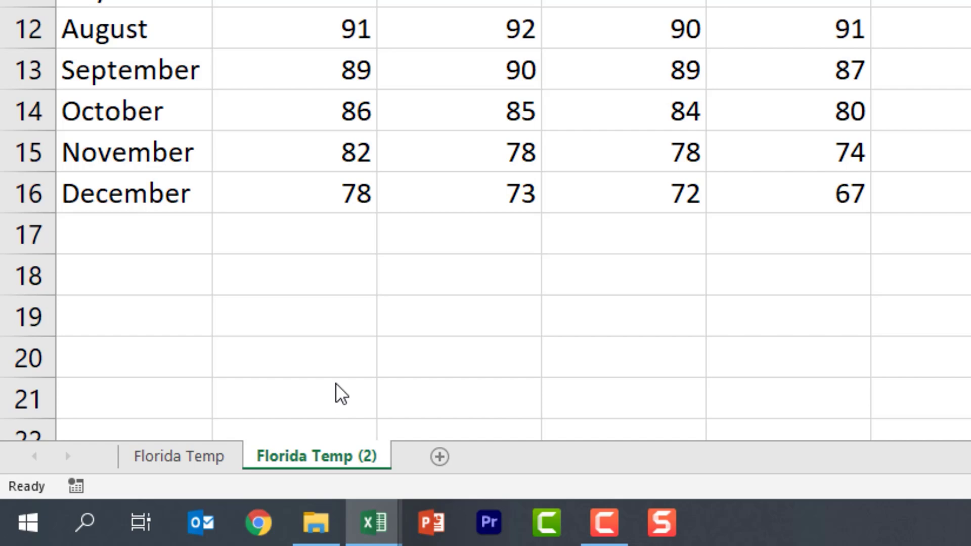
{"action": "right_click", "coordinate": [328, 459]}
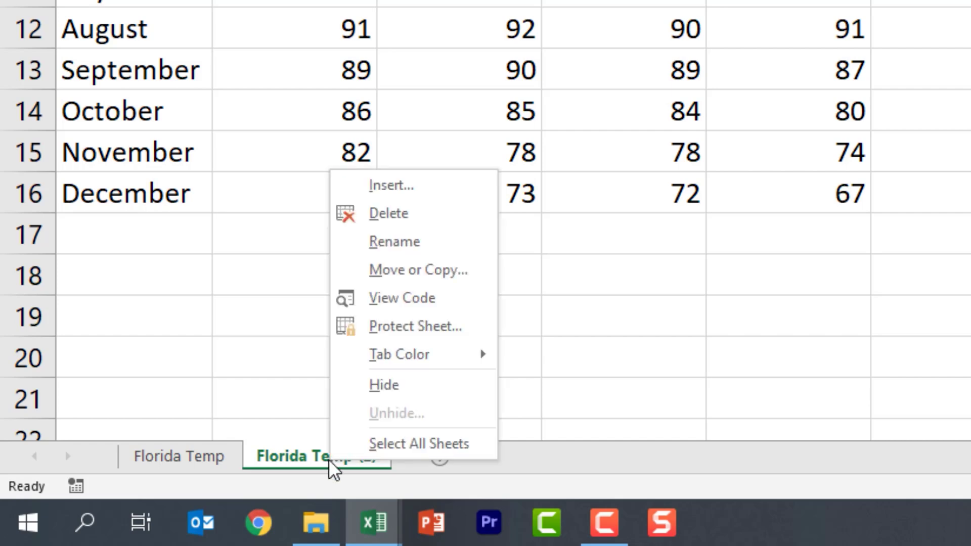
{"action": "left_click", "coordinate": [430, 391]}
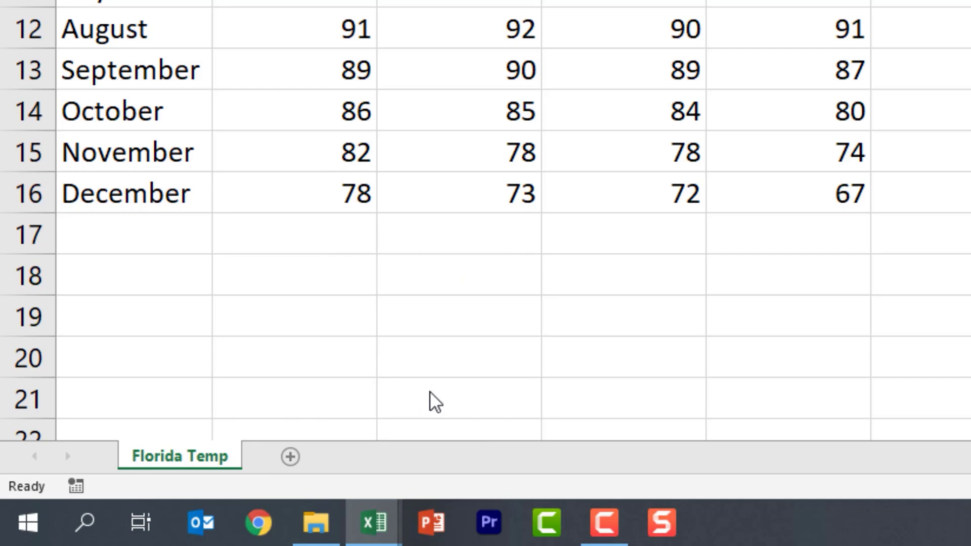
{"action": "right_click", "coordinate": [218, 467]}
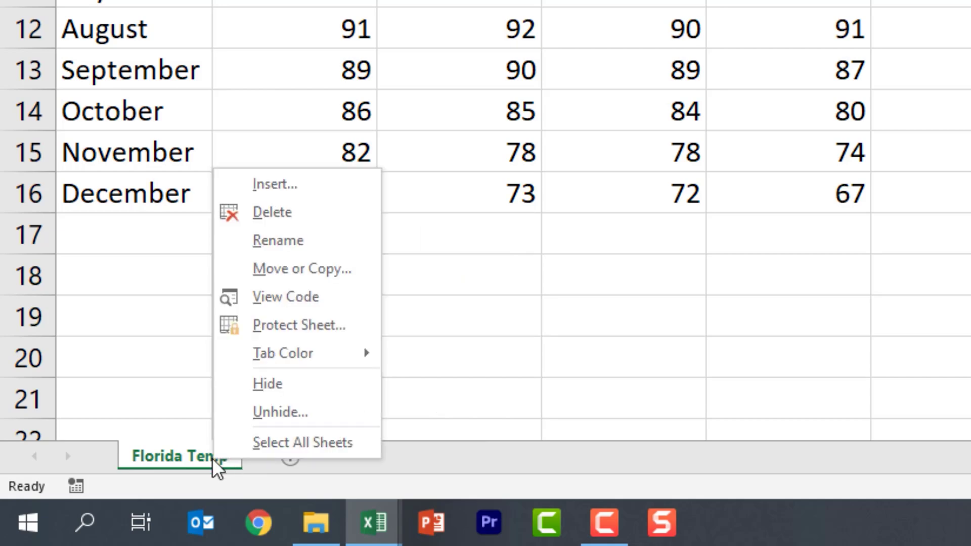
{"action": "left_click", "coordinate": [322, 412]}
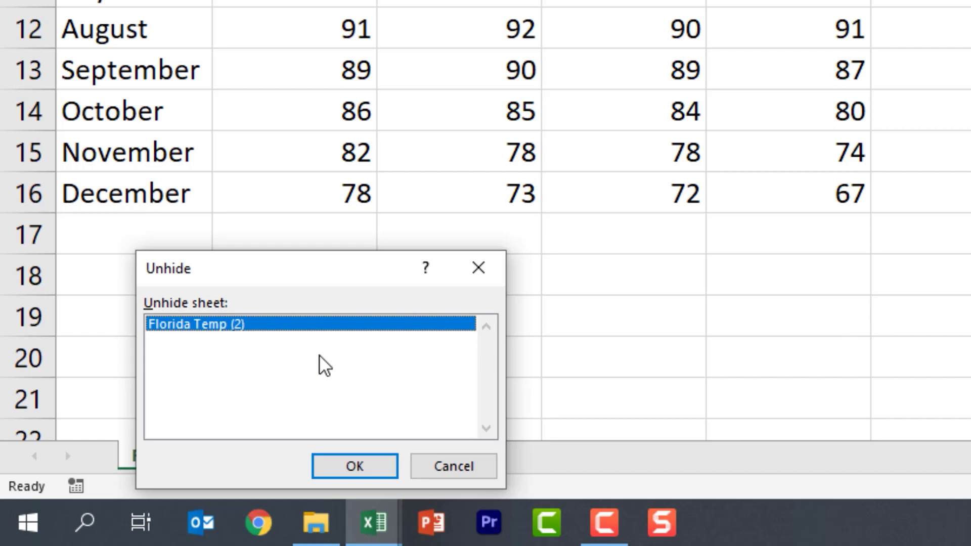
{"action": "left_click", "coordinate": [363, 465]}
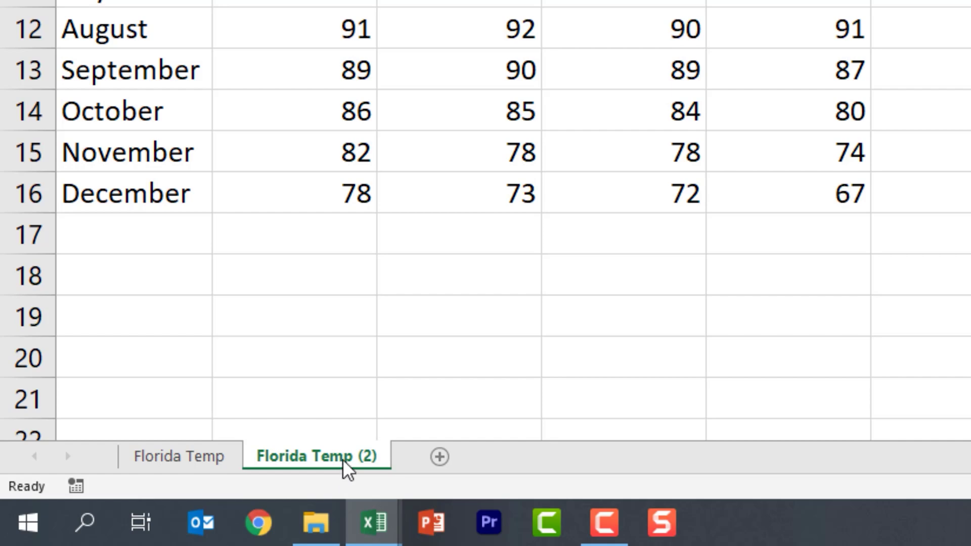
Open Move or Copy for Florida Temp (2) and set the To book destination to (new book).
{"action": "right_click", "coordinate": [344, 468]}
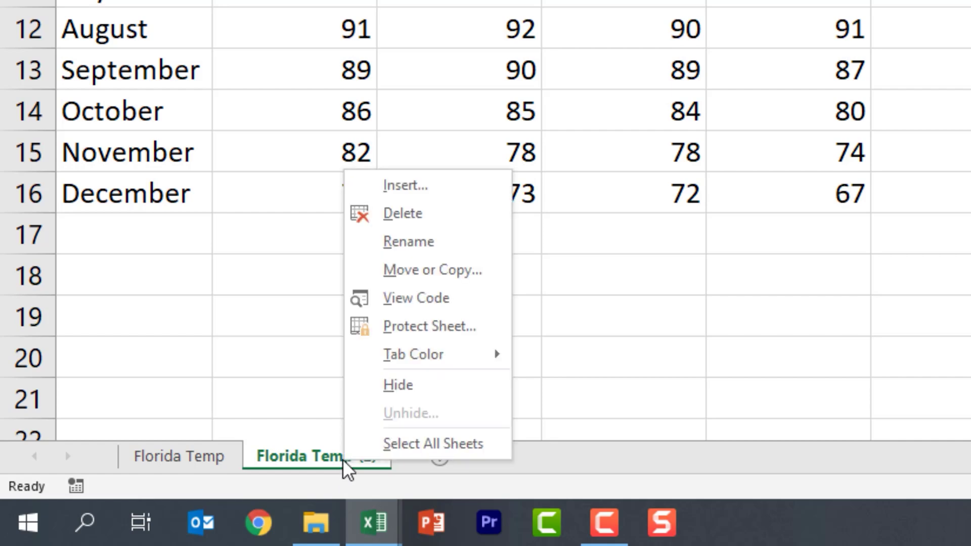
{"action": "left_click", "coordinate": [440, 268]}
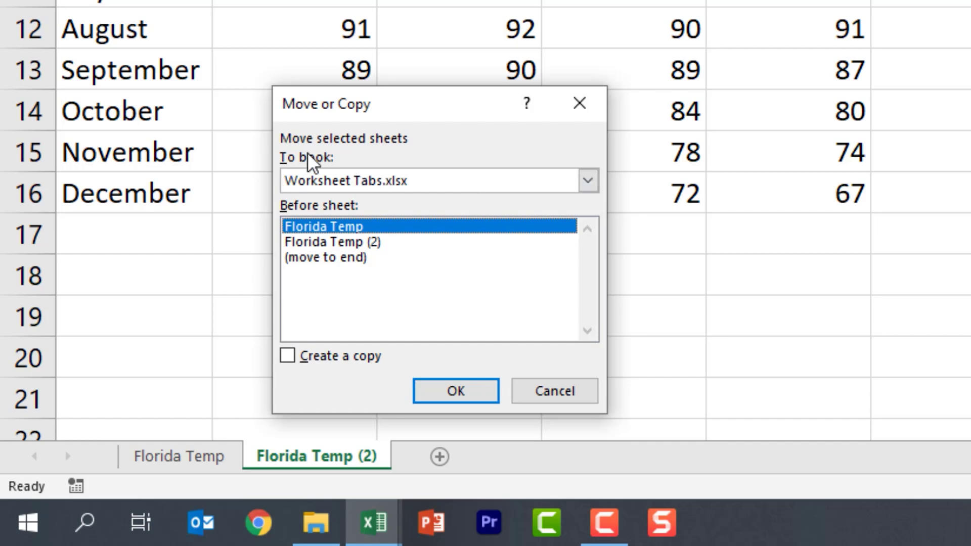
{"action": "left_click", "coordinate": [484, 188]}
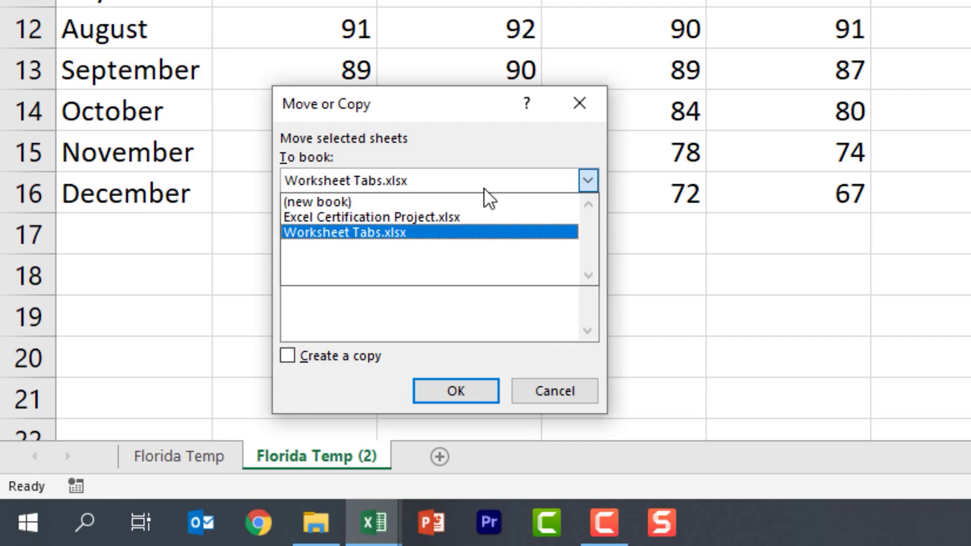
{"action": "left_click", "coordinate": [464, 216]}
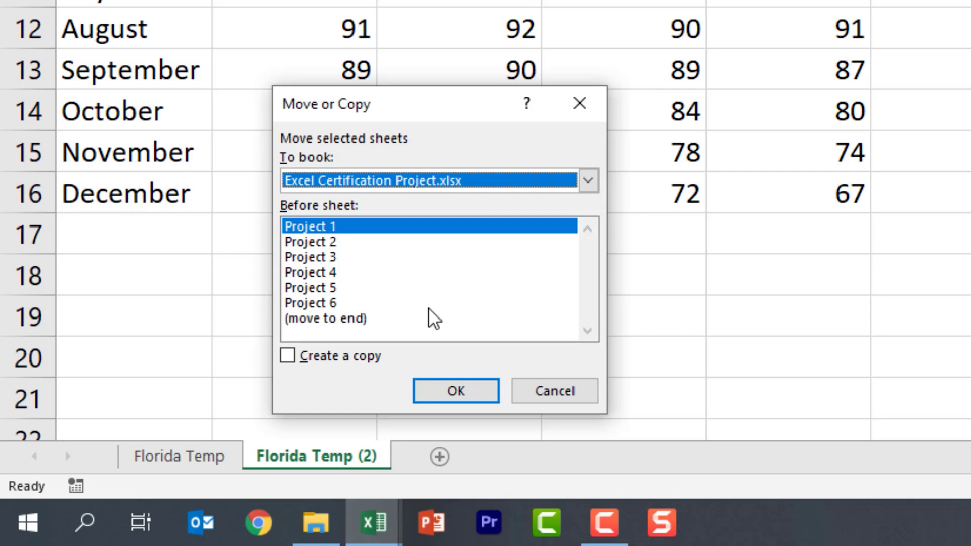
{"action": "left_click", "coordinate": [446, 187]}
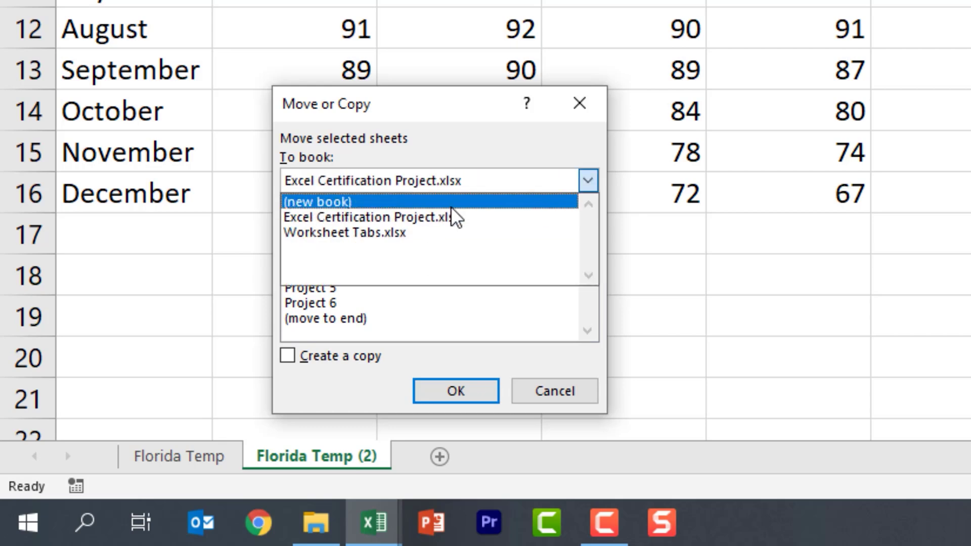
{"action": "left_click", "coordinate": [451, 205]}
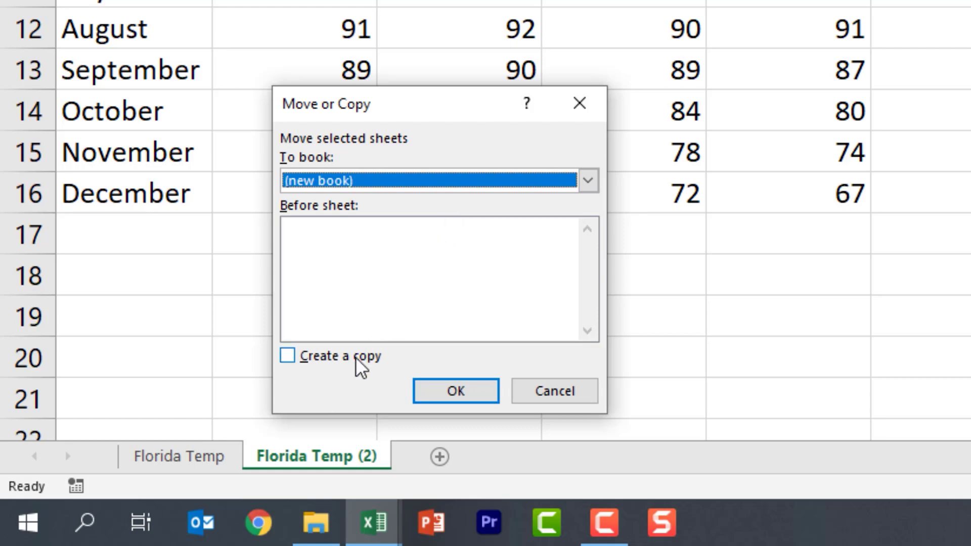
Copy Florida Temp (2) into Excel Certification Project.xlsx, placed before the Project 5 sheet.
{"action": "left_click", "coordinate": [340, 355]}
{"action": "left_click", "coordinate": [340, 354]}
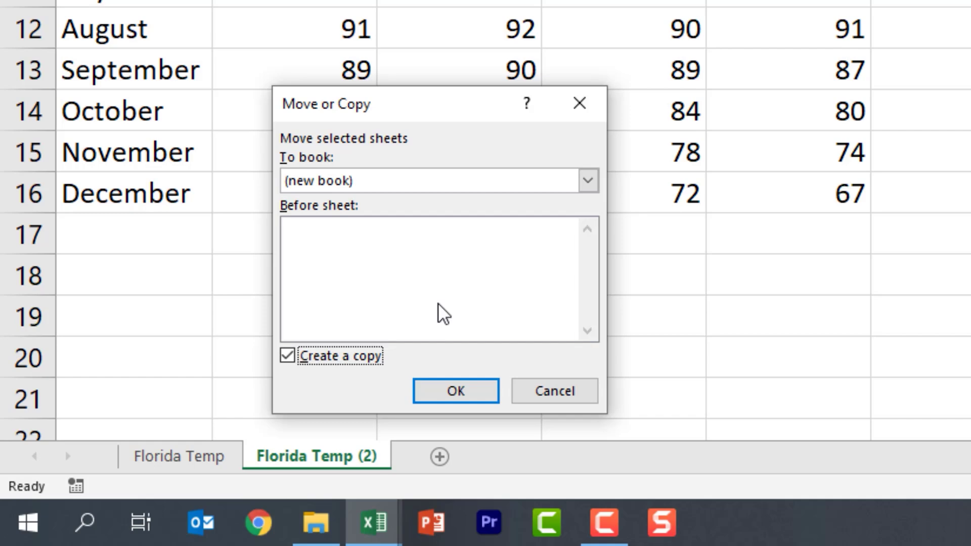
{"action": "left_click", "coordinate": [481, 182]}
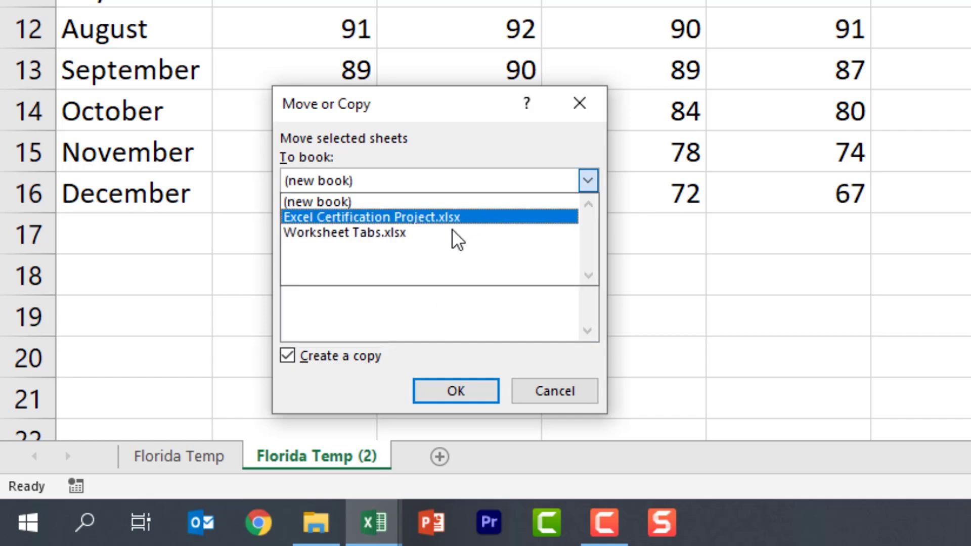
{"action": "left_click", "coordinate": [486, 218]}
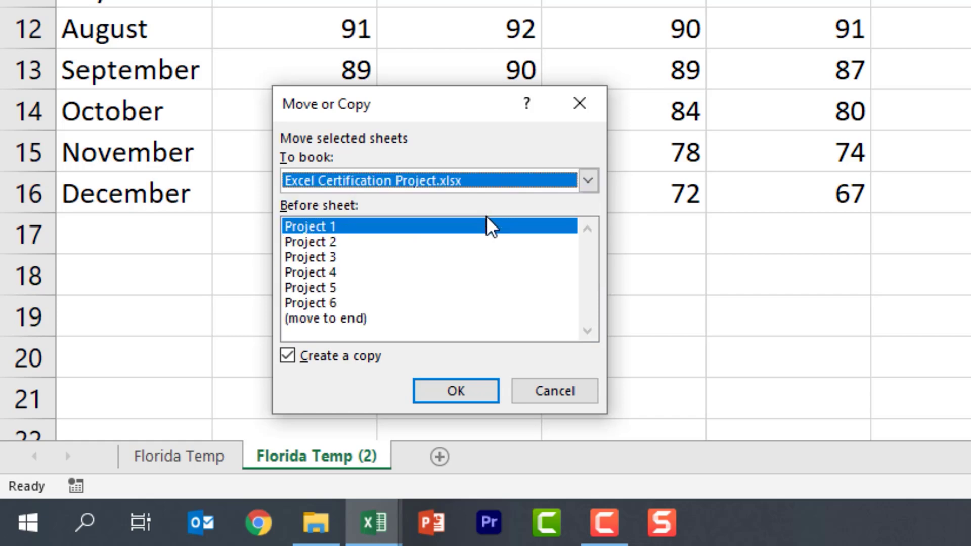
{"action": "left_click", "coordinate": [455, 286]}
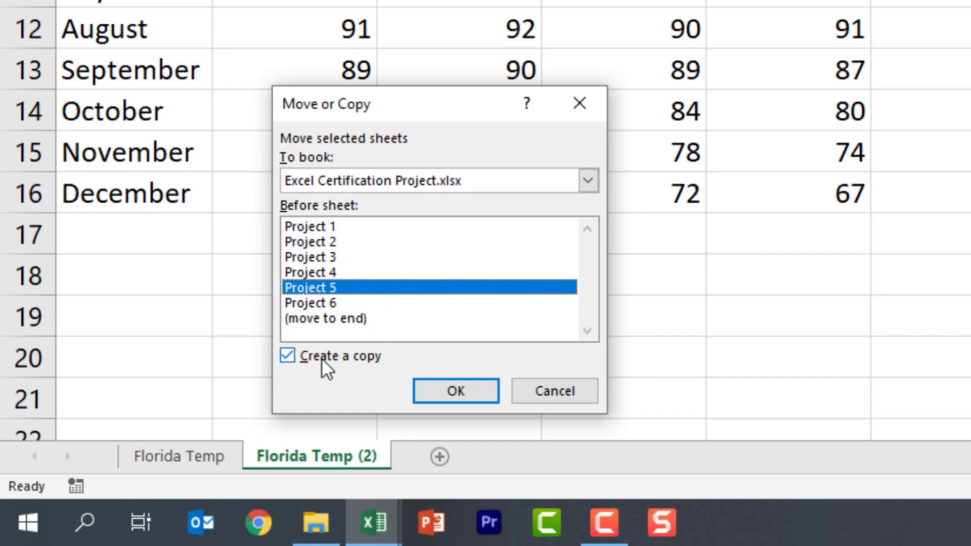
{"action": "left_click", "coordinate": [441, 388]}
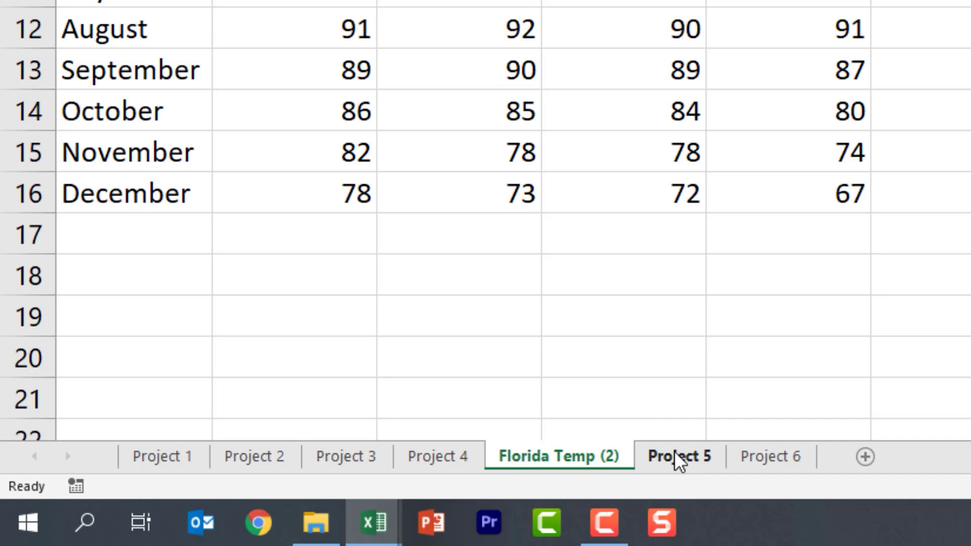
Switch back to the Worksheet Tabs.xlsx window from the taskbar preview.
{"action": "mouse_move", "coordinate": [374, 522]}
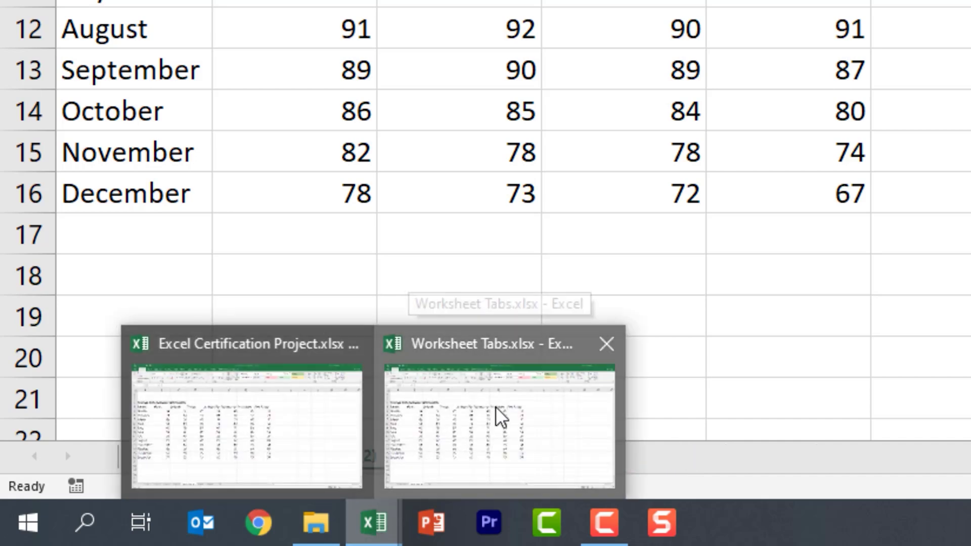
{"action": "left_click", "coordinate": [496, 408]}
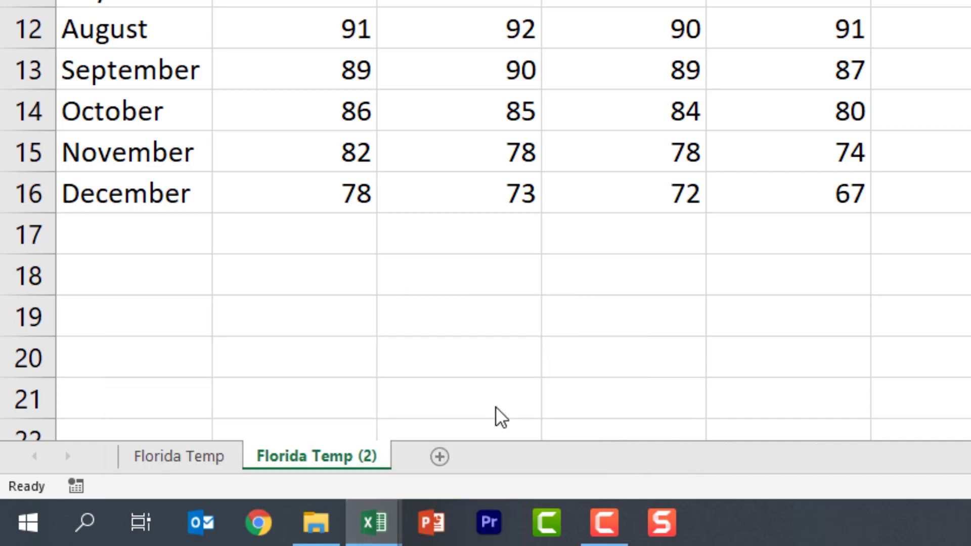